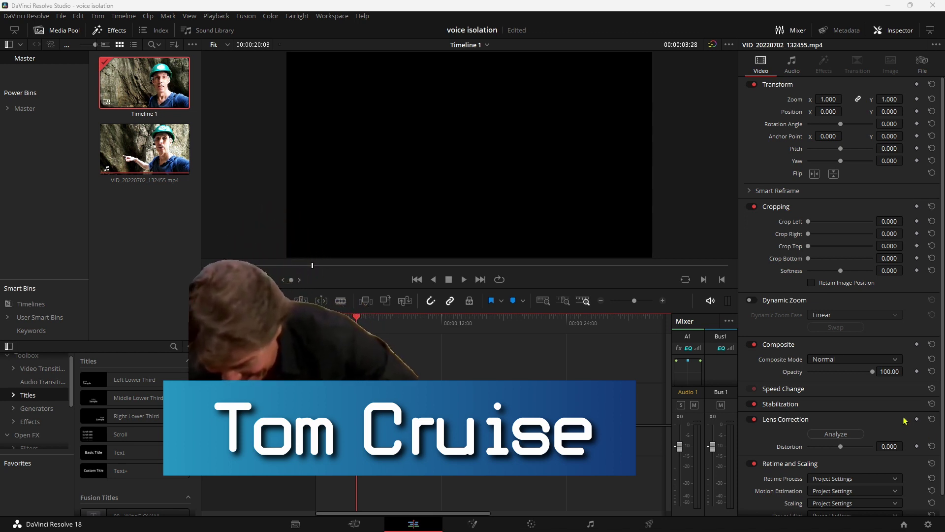
Step: Play the cave clip from its start to hear its original audio, then show its Inspector audio settings
{"action": "left_click", "coordinate": [386, 325]}
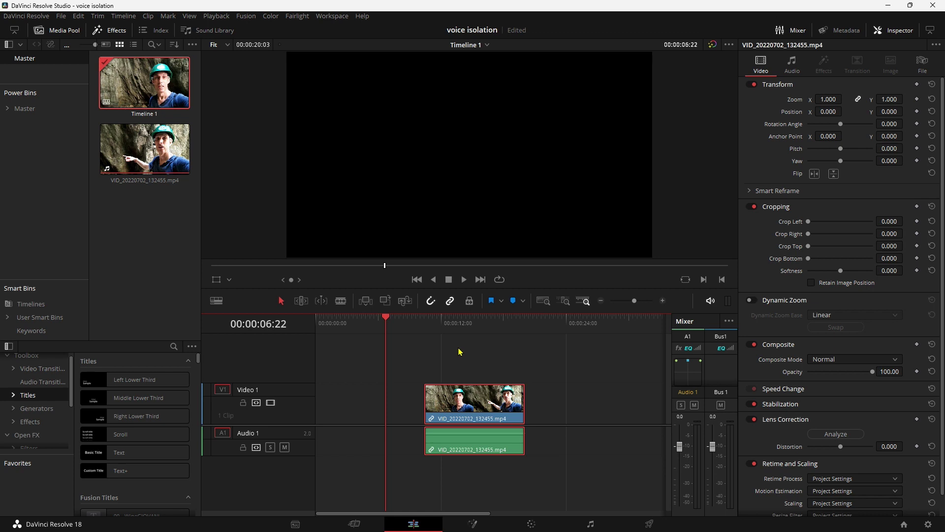
{"action": "left_click", "coordinate": [426, 326]}
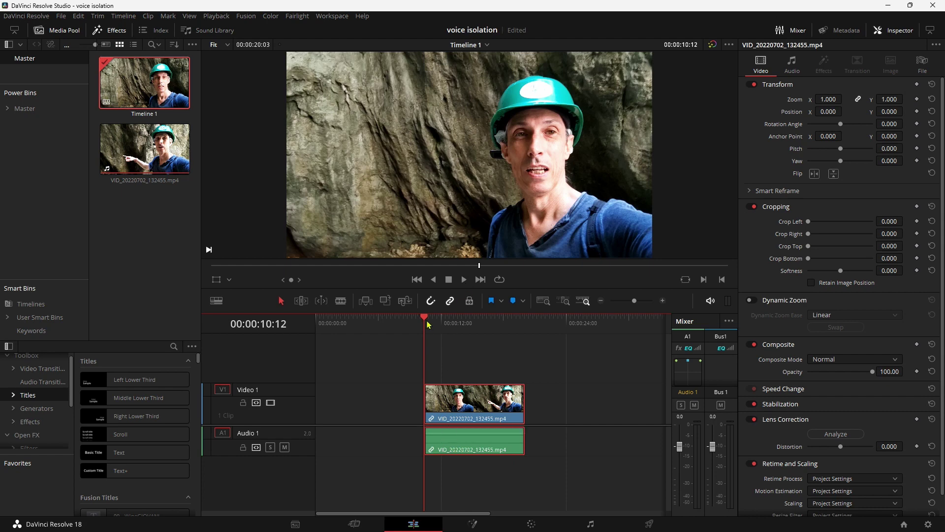
{"action": "key", "text": "space"}
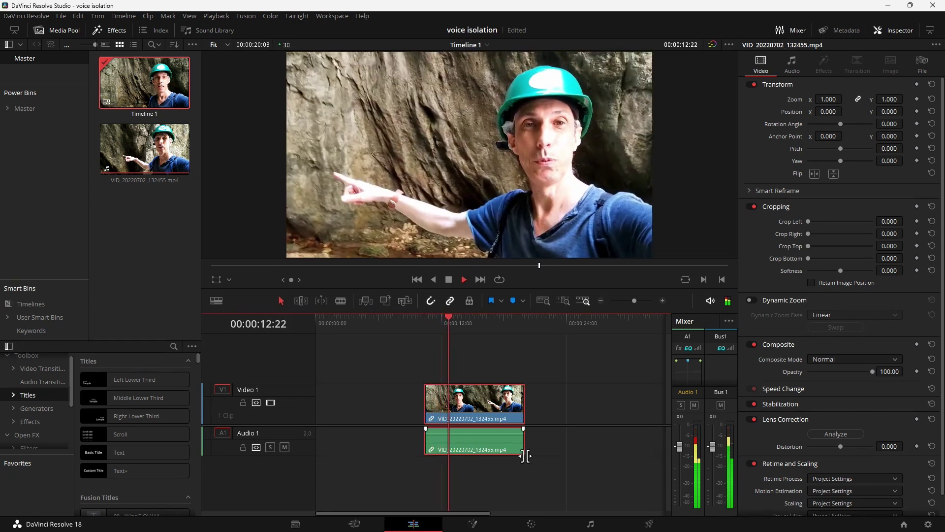
{"action": "key", "text": "space"}
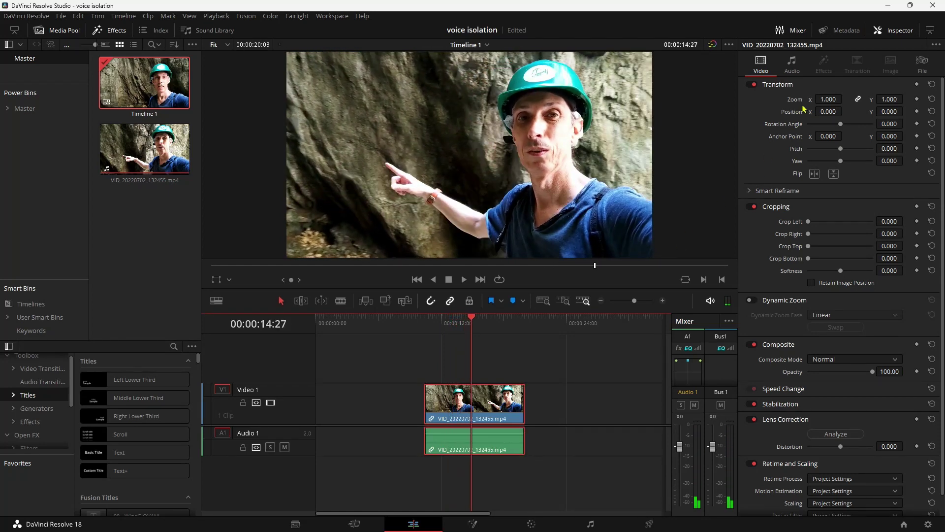
{"action": "left_click", "coordinate": [794, 63]}
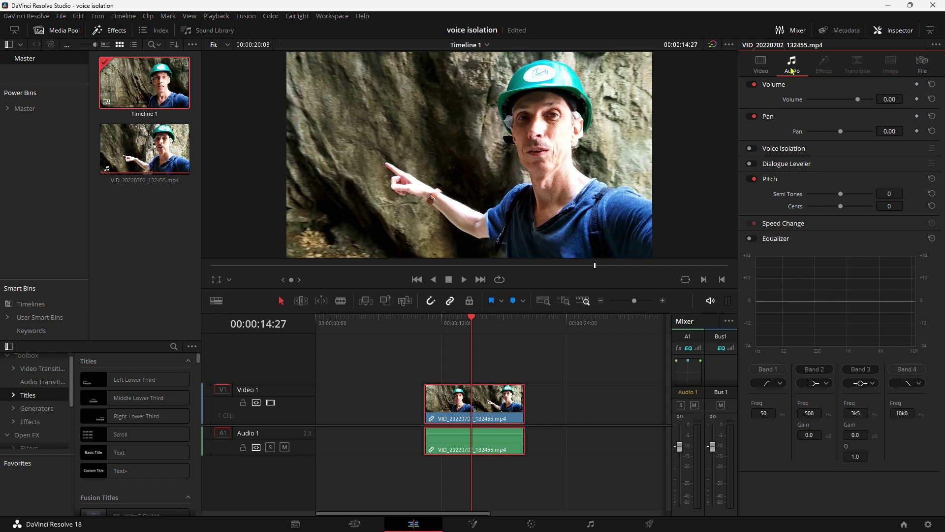
Step: Enable Voice Isolation at amount 100 on the cave clip, then replay and scrub it to listen
{"action": "left_click", "coordinate": [754, 149]}
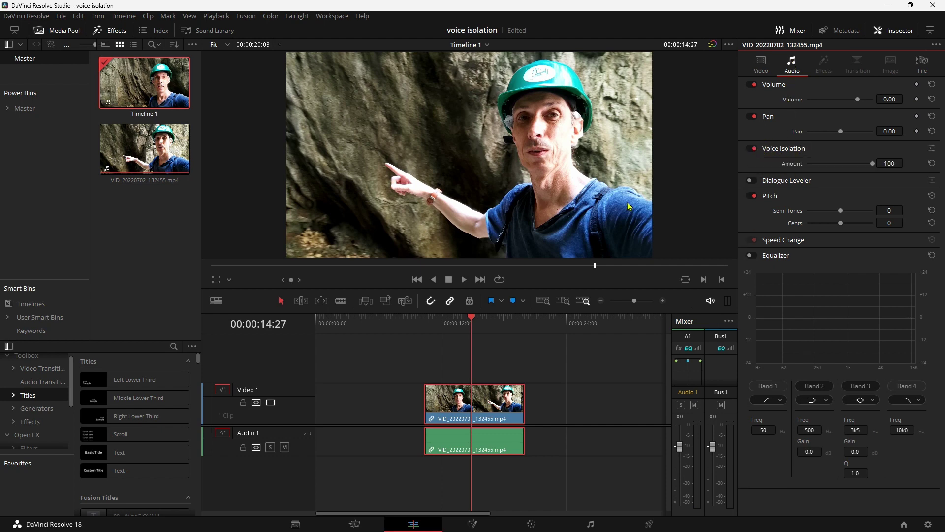
{"action": "left_click", "coordinate": [396, 328]}
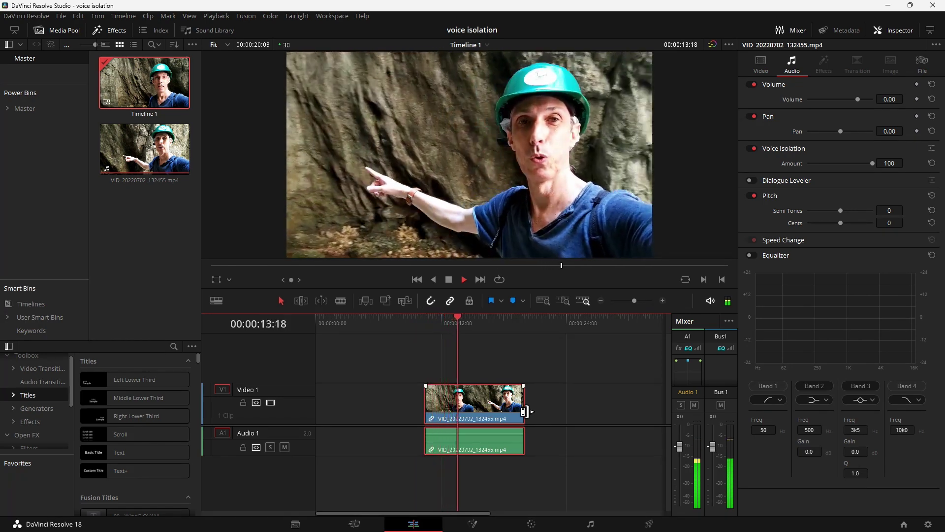
{"action": "key", "text": "space"}
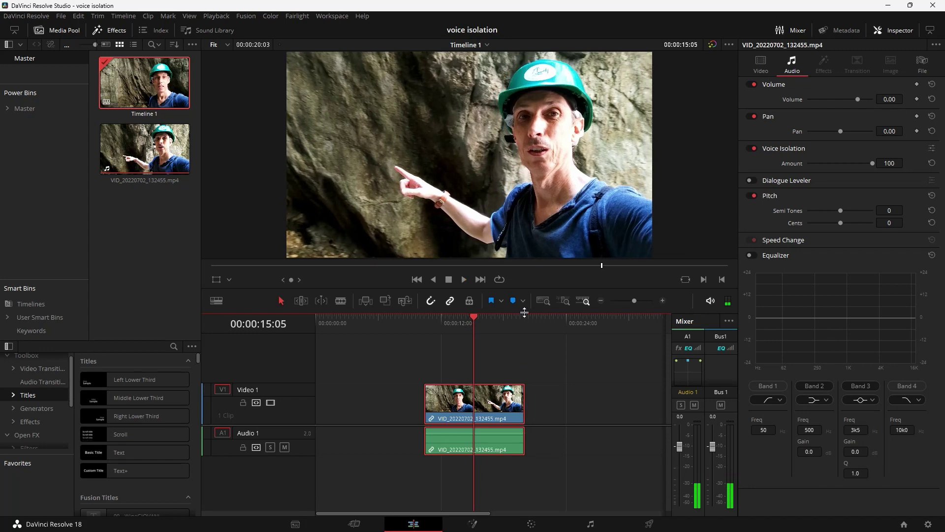
{"action": "left_click", "coordinate": [542, 330]}
{"action": "left_click", "coordinate": [491, 331]}
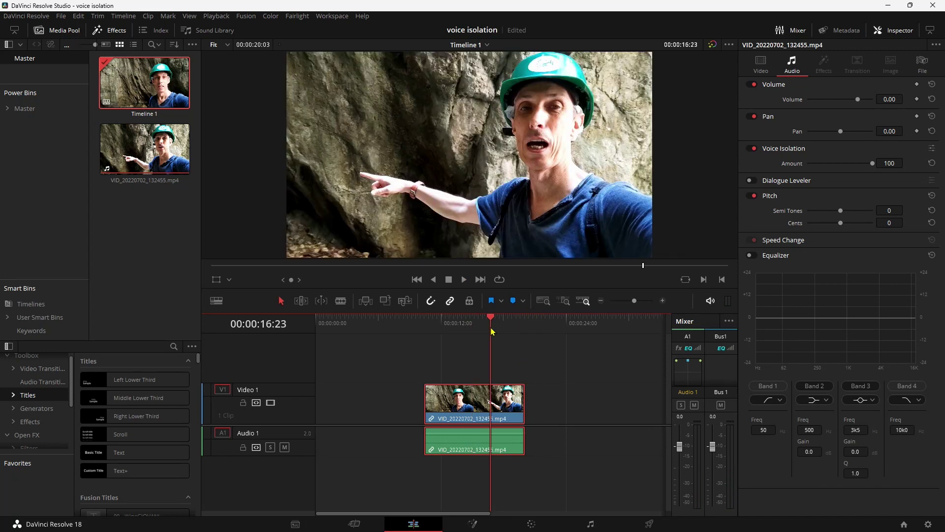
{"action": "left_click_drag", "start_coordinate": [492, 330], "coordinate": [444, 328]}
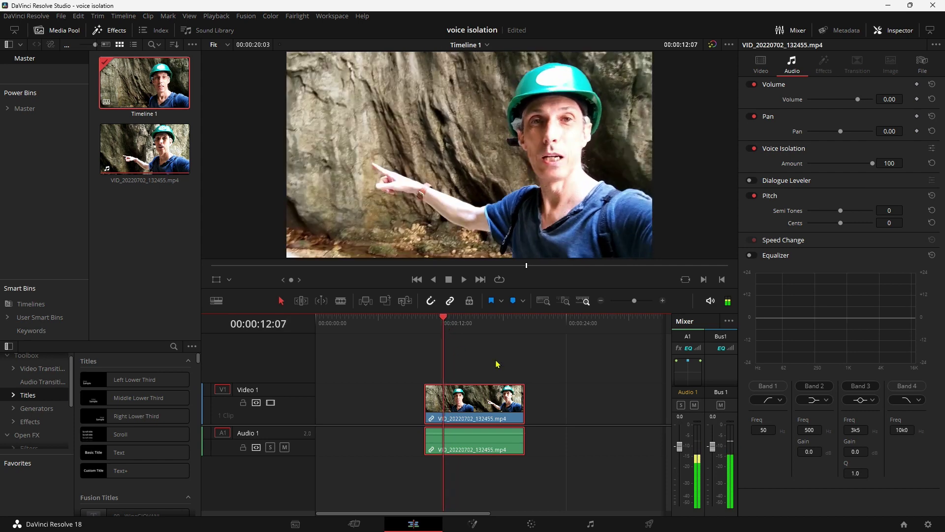
{"action": "left_click", "coordinate": [410, 328]}
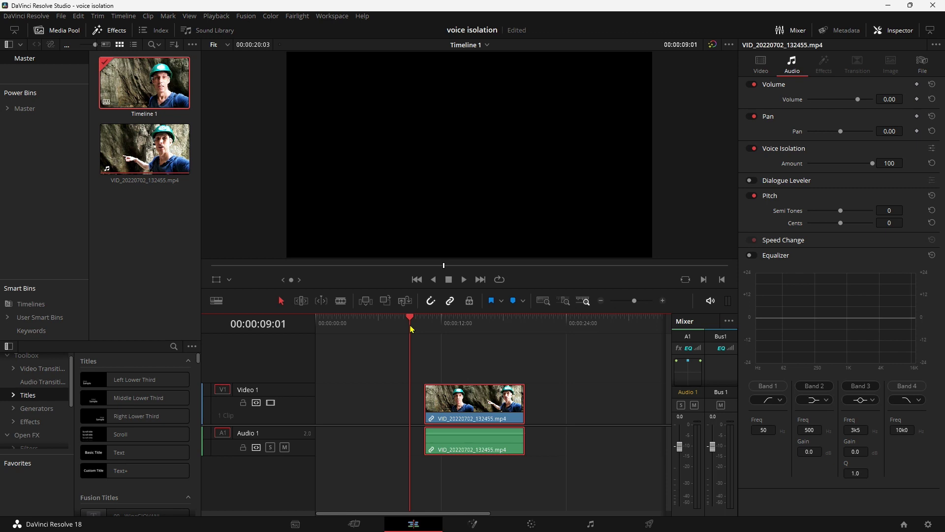
Step: Park the playhead near 00:00:09:08 and deselect the cave clip
{"action": "left_click", "coordinate": [412, 328]}
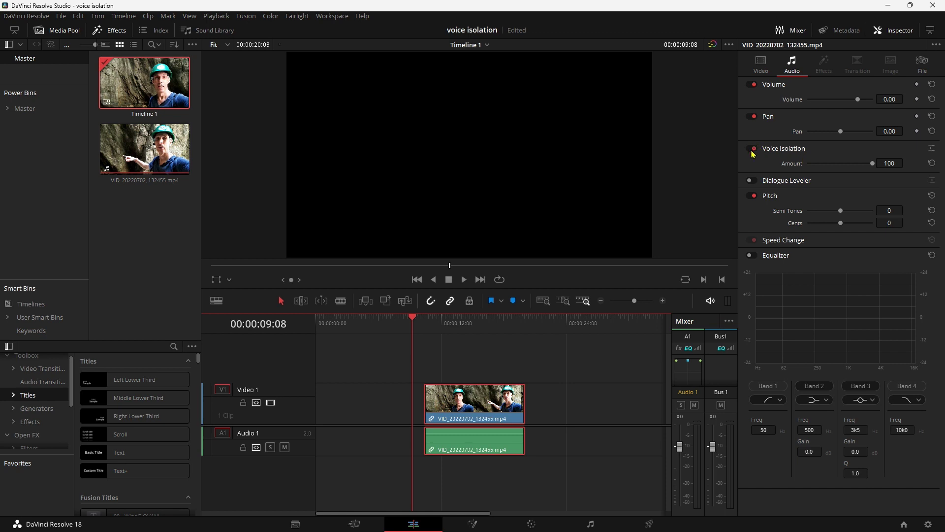
{"action": "left_click", "coordinate": [573, 354]}
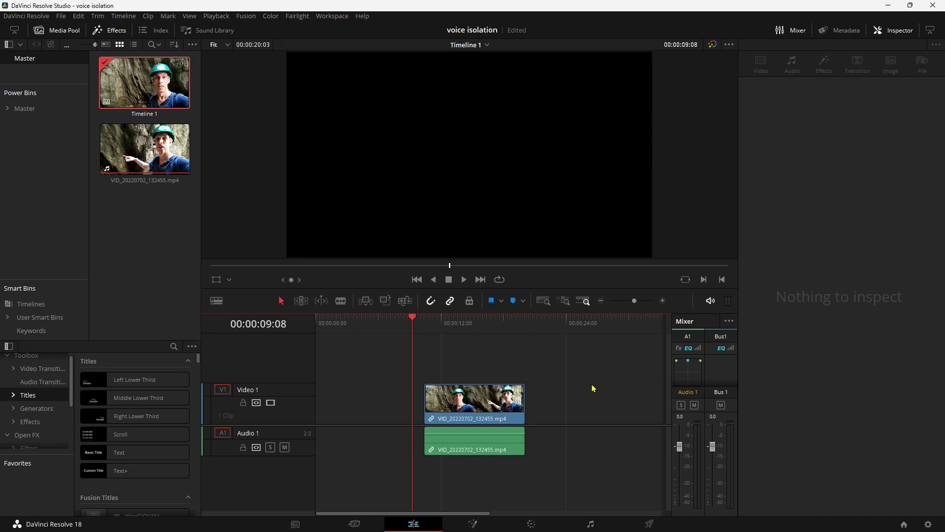
{"action": "mouse_move", "coordinate": [586, 530]}
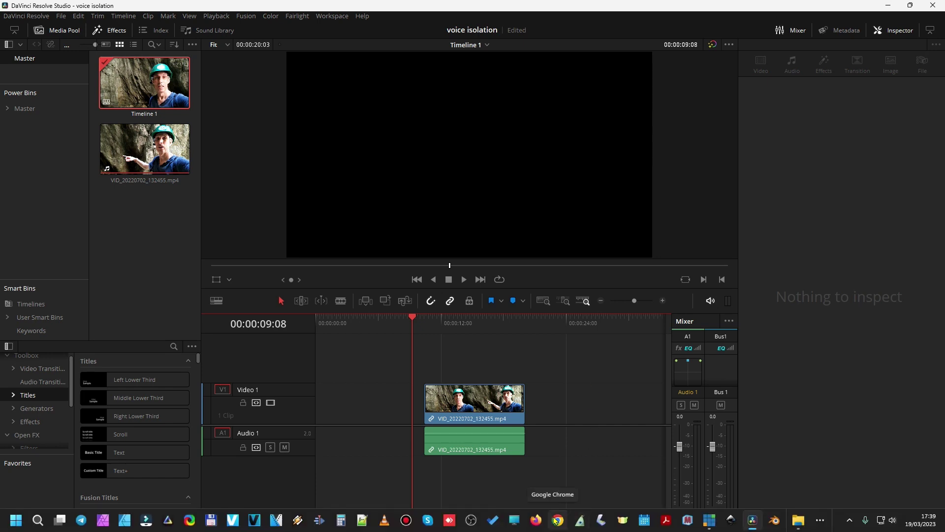
Step: Switch to the vocalremover.org 'Togliere la voce da canzone' page in Chrome
{"action": "left_click", "coordinate": [559, 520]}
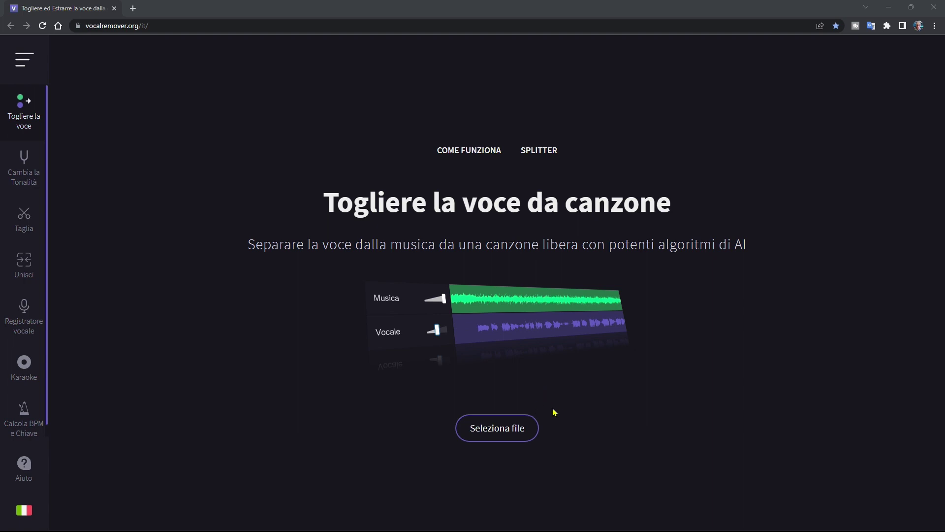
Step: Upload VID_20220702_132455.mp4, using the Tutti i file (*.*) filter to find the video
{"action": "left_click", "coordinate": [488, 433]}
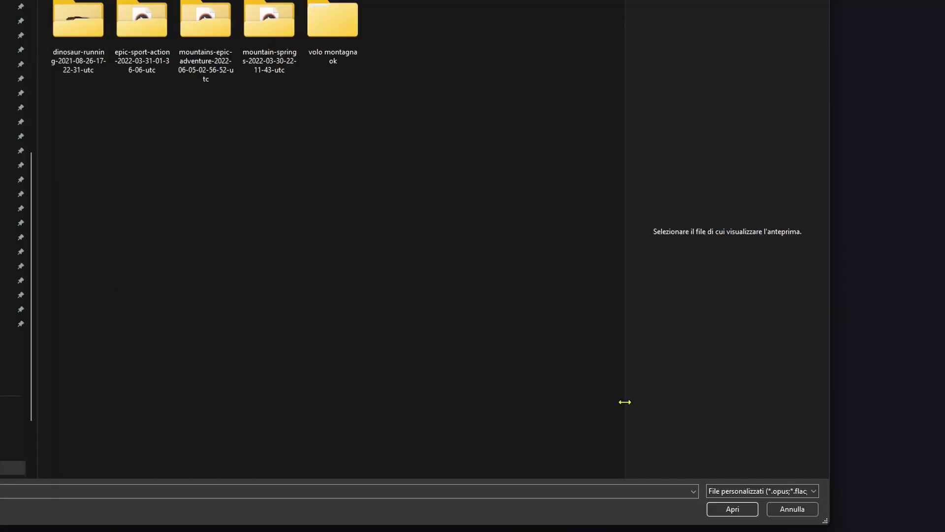
{"action": "left_click", "coordinate": [753, 492]}
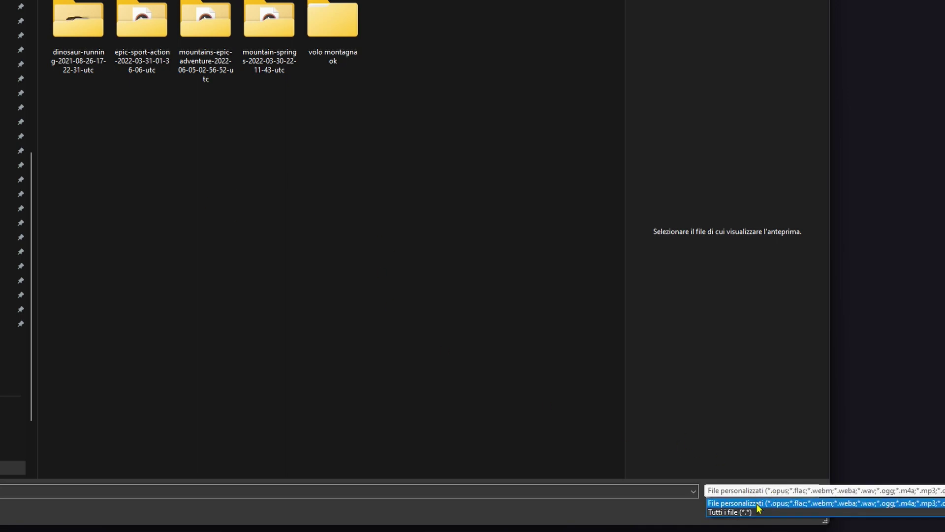
{"action": "left_click", "coordinate": [728, 513]}
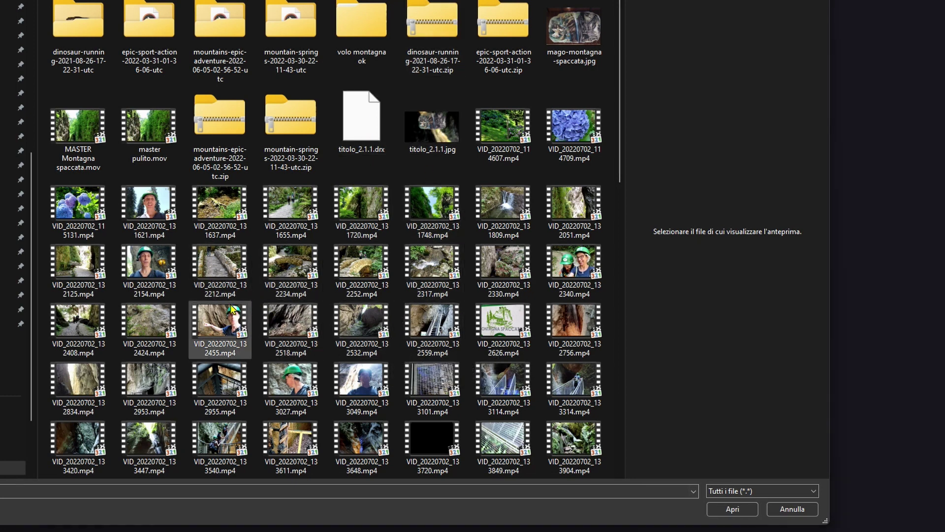
{"action": "left_click", "coordinate": [221, 319]}
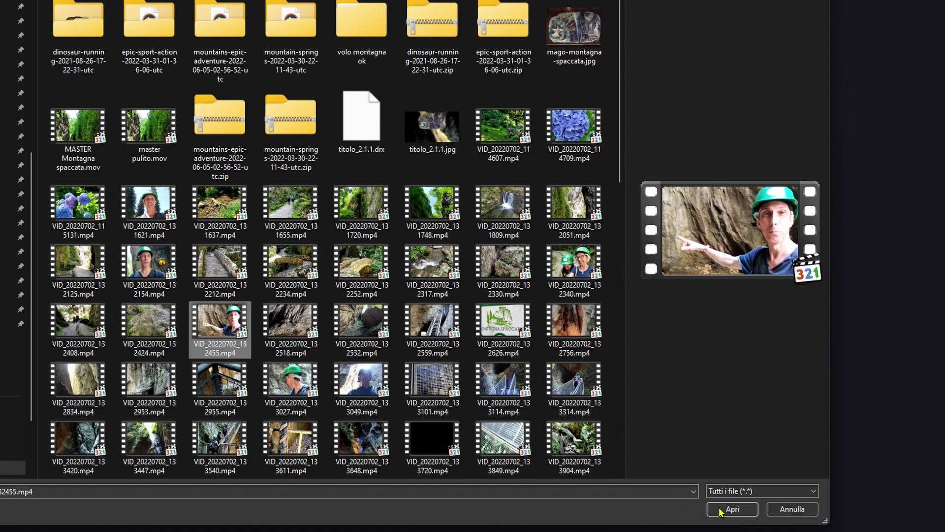
{"action": "left_click", "coordinate": [722, 512]}
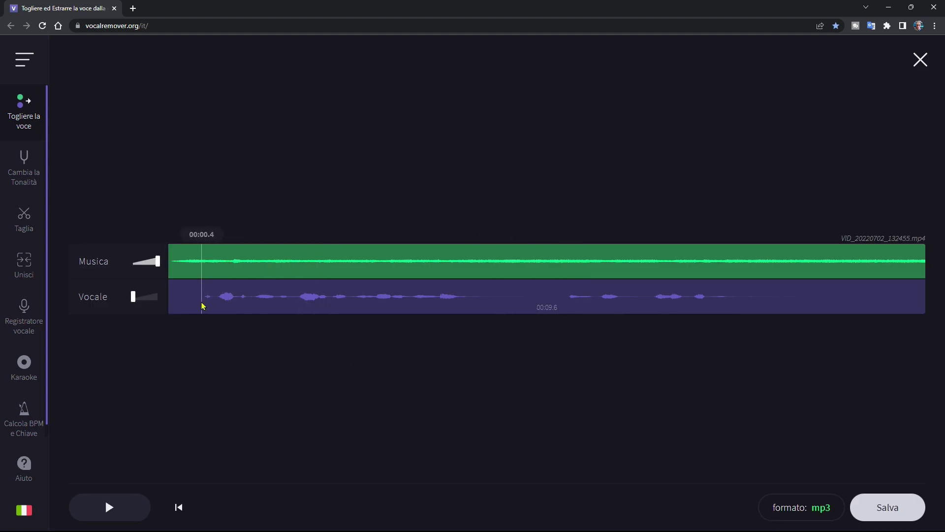
Step: Turn the Musica stem down, raise Vocale to maximum, and preview the mix
{"action": "left_click_drag", "start_coordinate": [80, 261], "coordinate": [116, 262]}
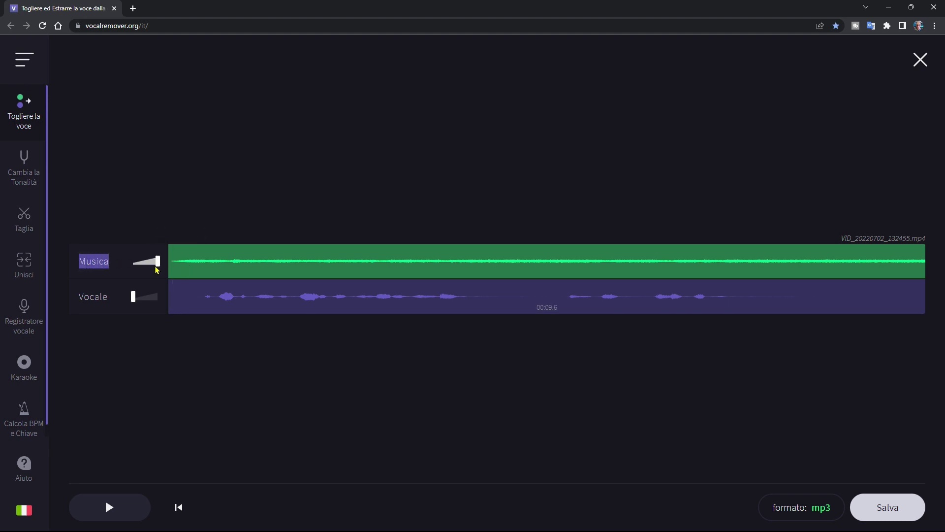
{"action": "left_click_drag", "start_coordinate": [157, 262], "coordinate": [111, 267]}
{"action": "left_click", "coordinate": [134, 298]}
{"action": "left_click_drag", "start_coordinate": [138, 299], "coordinate": [171, 301]}
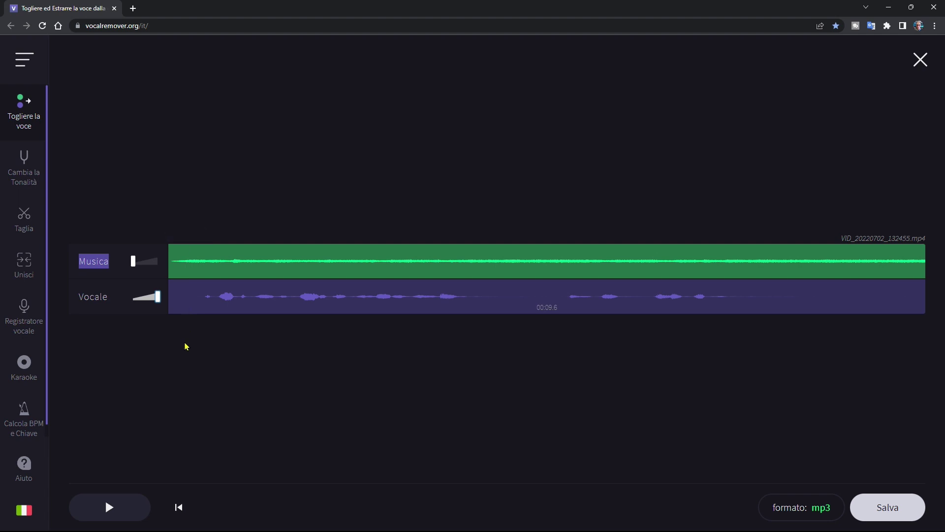
{"action": "left_click", "coordinate": [111, 509]}
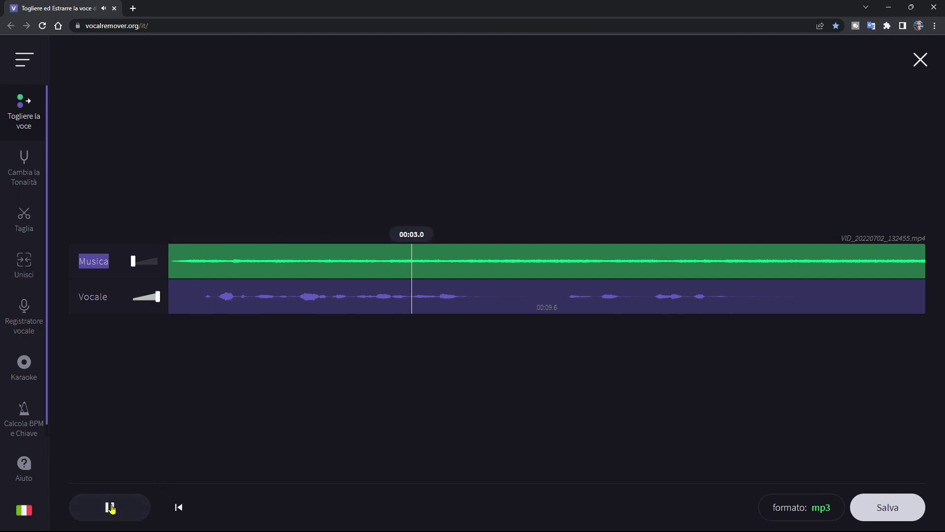
{"action": "left_click", "coordinate": [111, 508]}
Step: Save the vocals-only track as VID_20220702_132455 [vocals].mp3 on the Desktop
{"action": "left_click", "coordinate": [886, 505]}
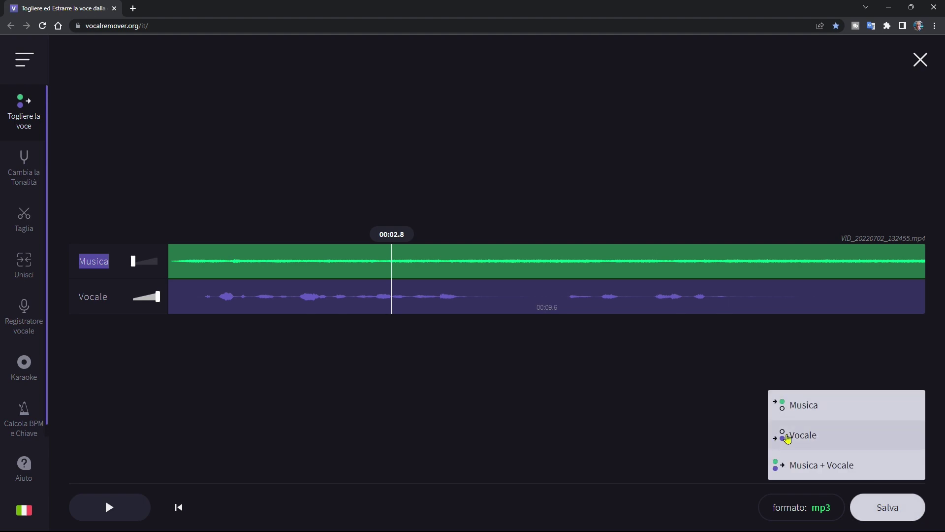
{"action": "left_click", "coordinate": [787, 438]}
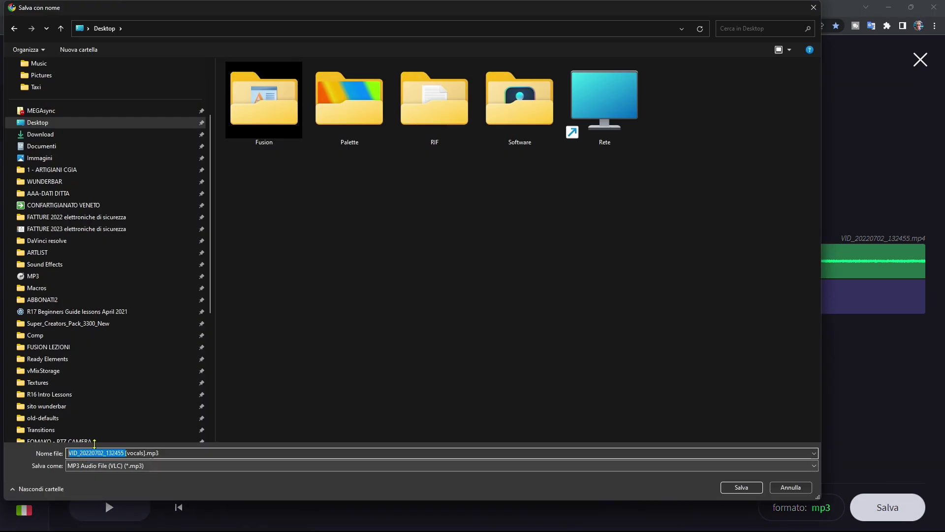
{"action": "left_click", "coordinate": [744, 487]}
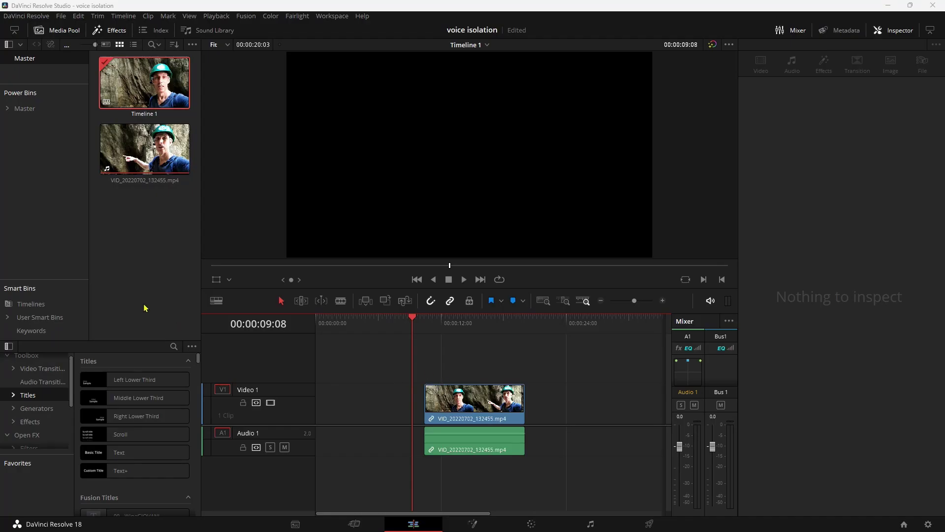
Step: Import the vocals MP3, place it on Audio 2, and delete the clip's original Audio 1 sound
{"action": "right_click", "coordinate": [151, 261]}
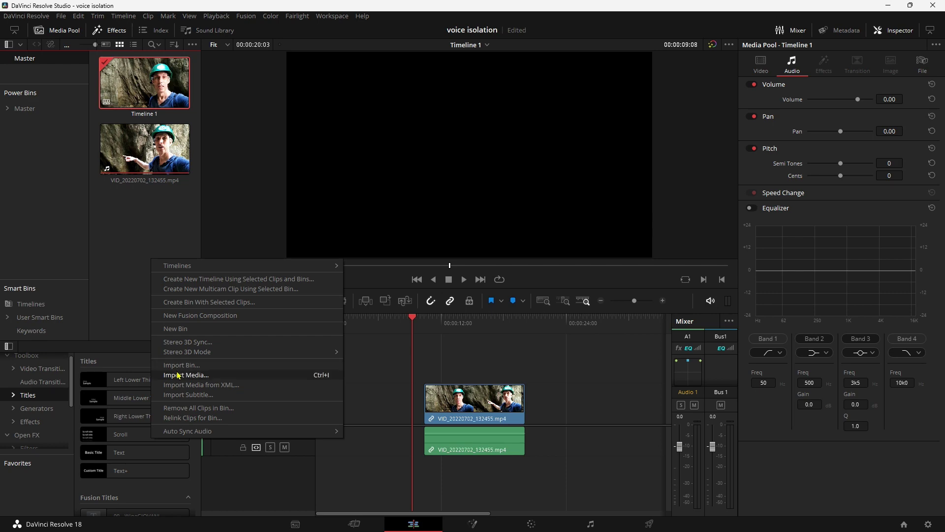
{"action": "left_click", "coordinate": [180, 375]}
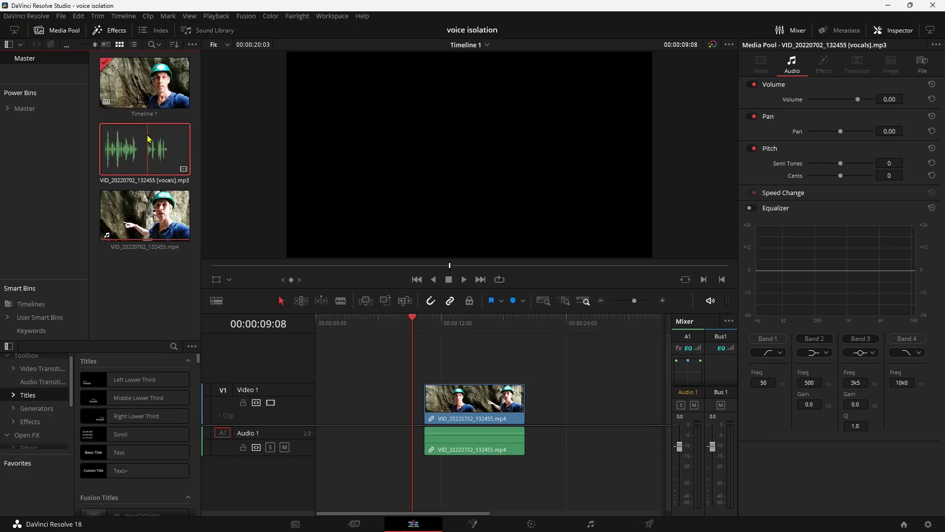
{"action": "mouse_move", "coordinate": [148, 139]}
{"action": "left_mouse_down"}
{"action": "mouse_move", "coordinate": [473, 476]}
{"action": "mouse_move", "coordinate": [589, 453]}
{"action": "mouse_move", "coordinate": [472, 470]}
{"action": "left_mouse_up"}
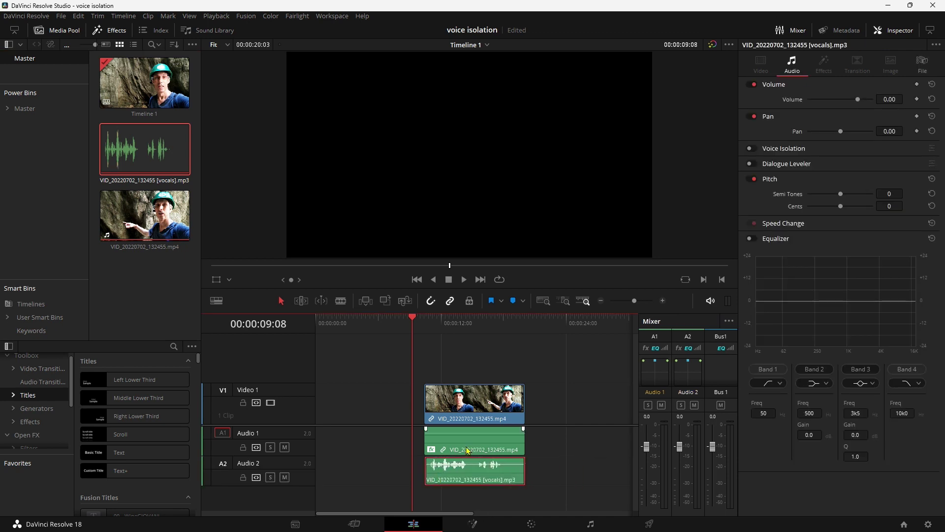
{"action": "left_click", "coordinate": [468, 449]}
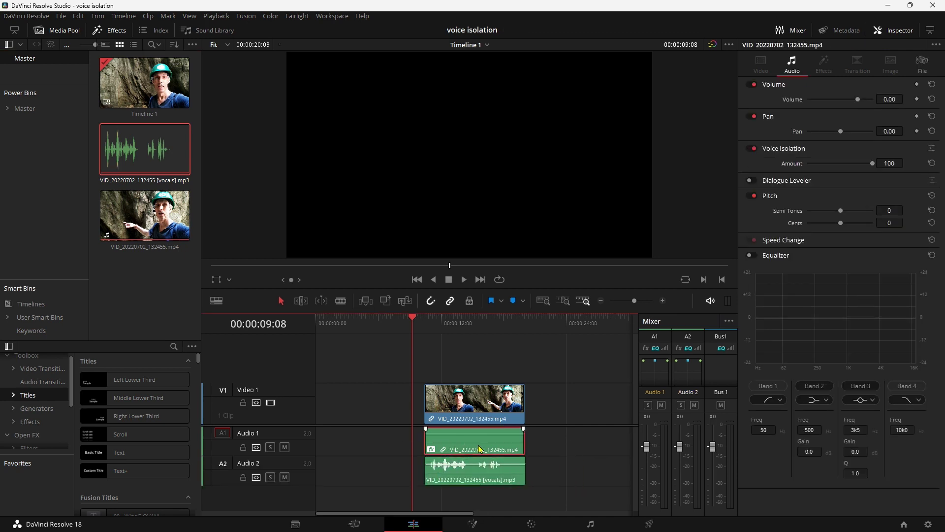
{"action": "key", "text": "Delete"}
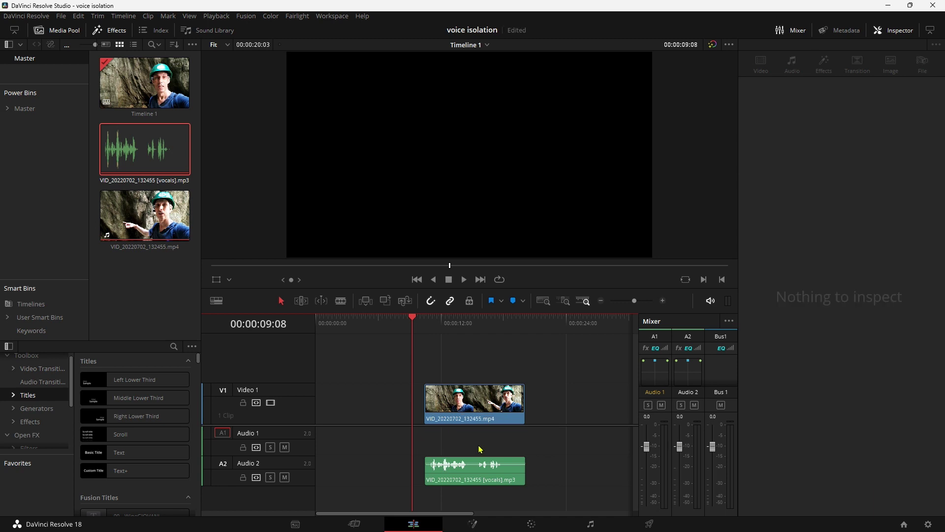
Step: Move the vocals clip up to Audio 1 beneath the cave video and play it back
{"action": "left_click_drag", "start_coordinate": [480, 465], "coordinate": [481, 434]}
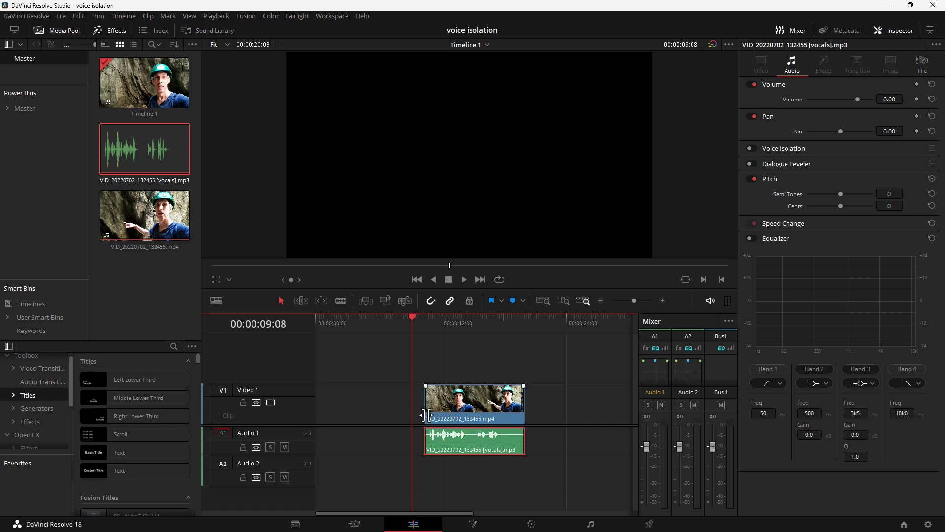
{"action": "left_click", "coordinate": [426, 415]}
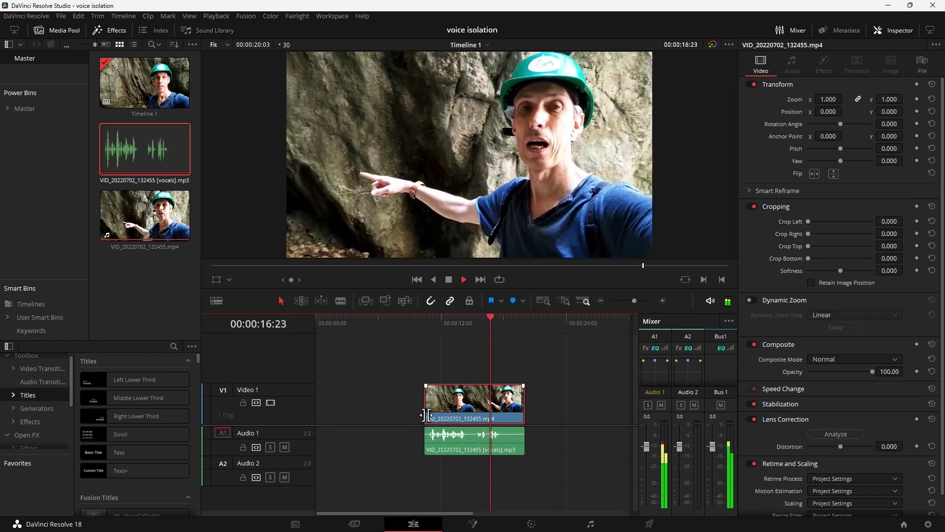
{"action": "key", "text": "space"}
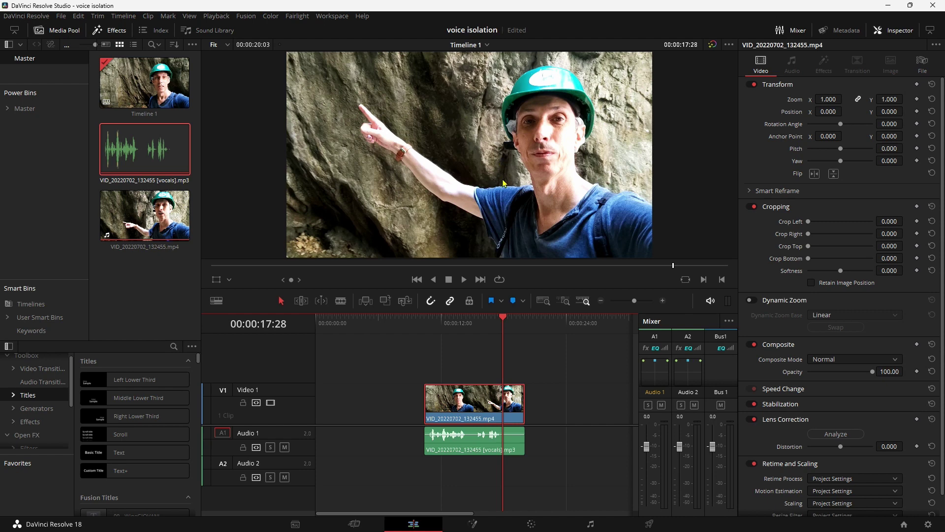
{"action": "scroll", "coordinate": [422, 380], "scroll_direction": "right", "scroll_amount": 3}
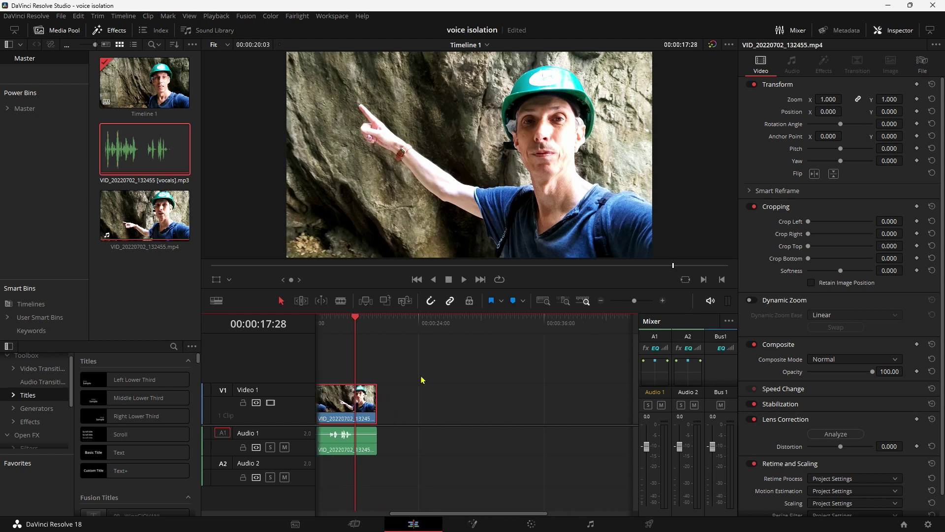
{"action": "left_click", "coordinate": [425, 330]}
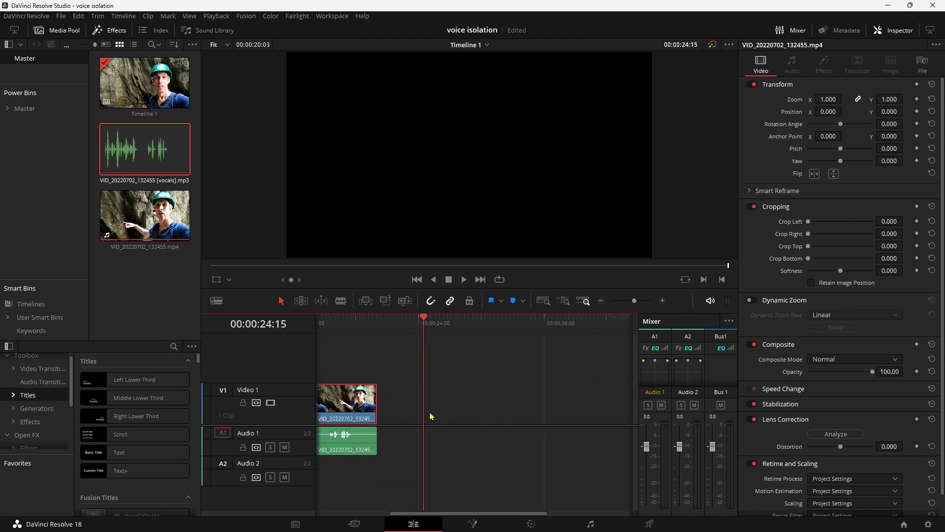
{"action": "left_click_drag", "start_coordinate": [429, 340], "coordinate": [421, 336]}
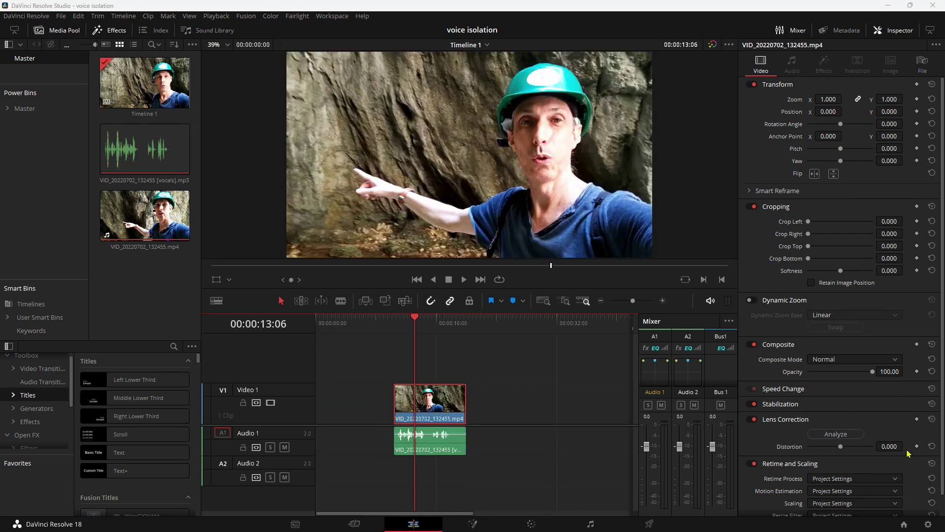
{"action": "left_click", "coordinate": [467, 326]}
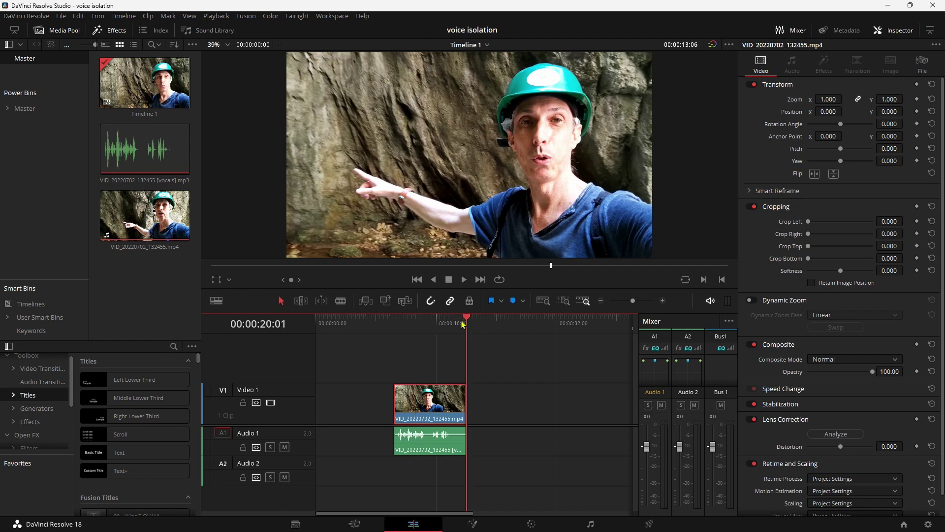
{"action": "left_click_drag", "start_coordinate": [467, 333], "coordinate": [403, 339]}
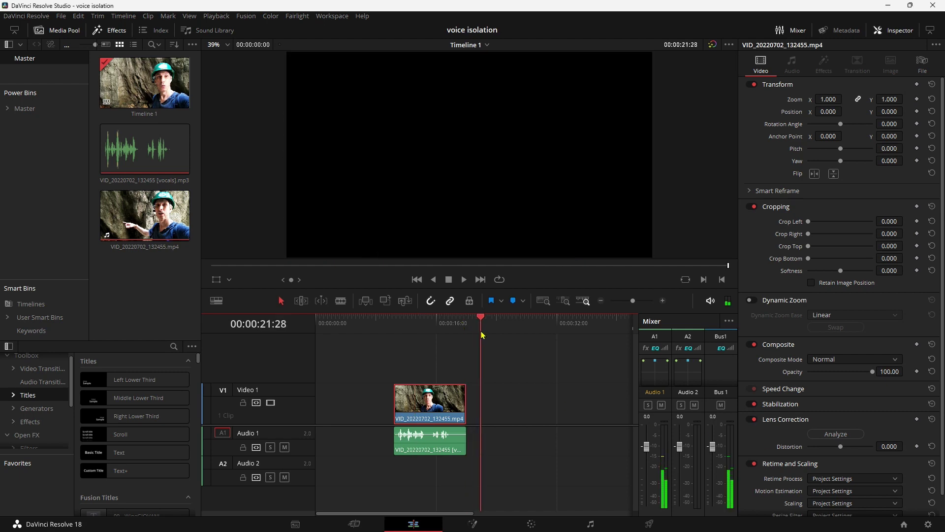